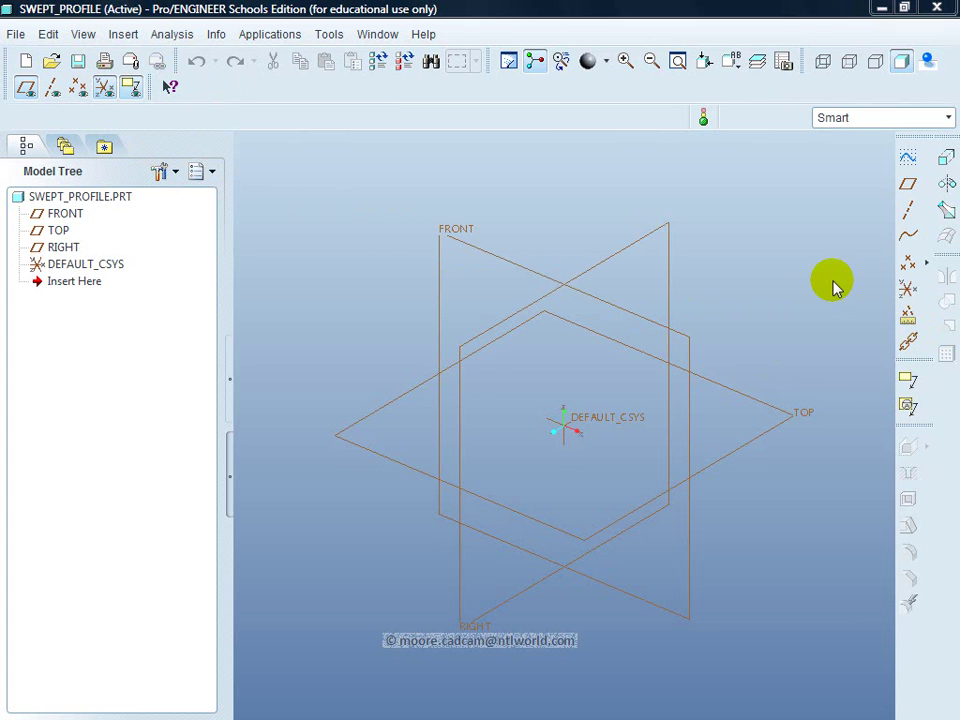
- Start Sketch 1 on the TOP plane
click(907, 160)
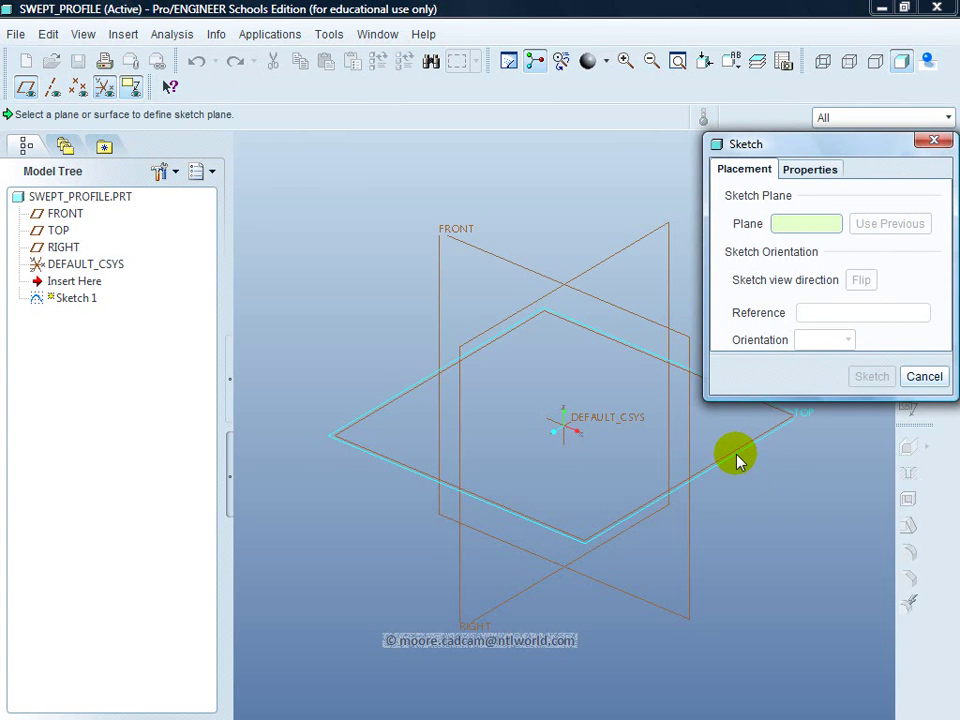
click(737, 458)
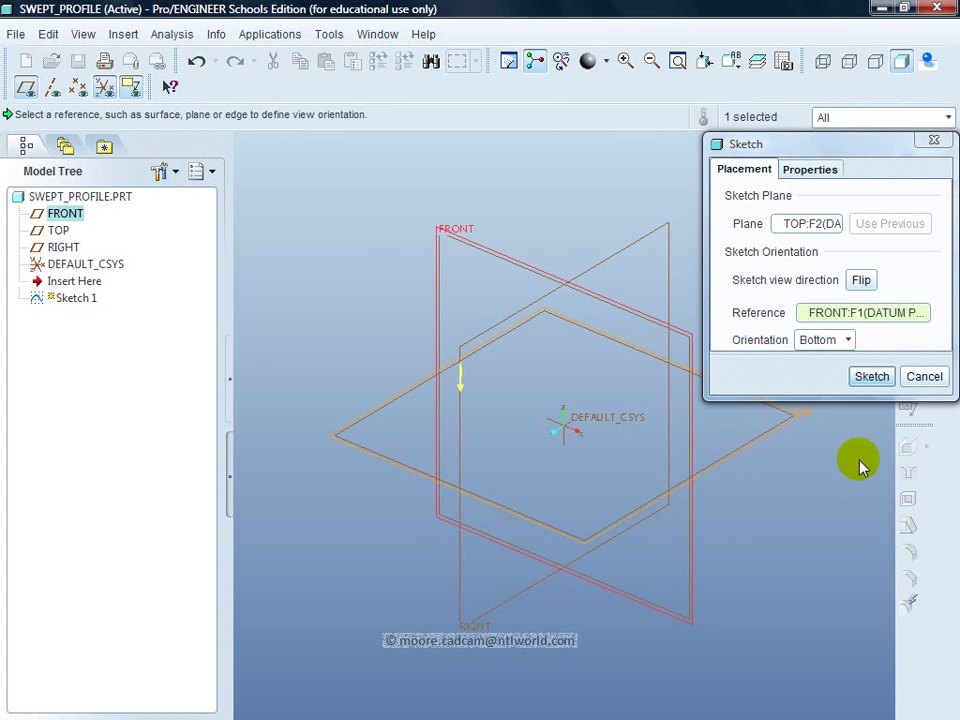
click(872, 377)
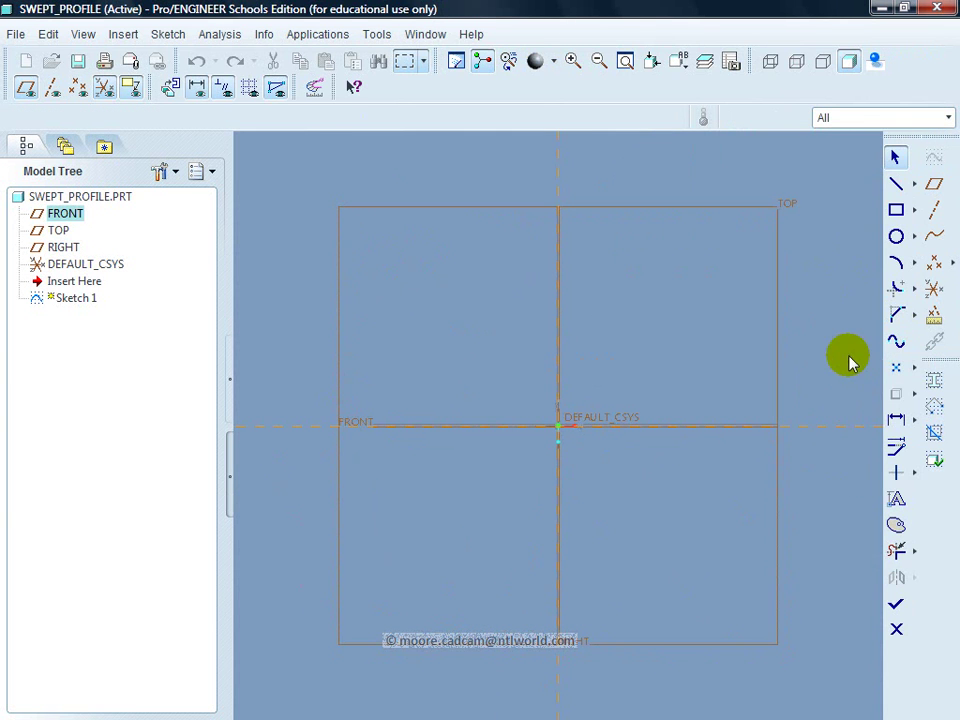
- Draw an S-shaped spline from the origin, curving up to the top right
click(896, 342)
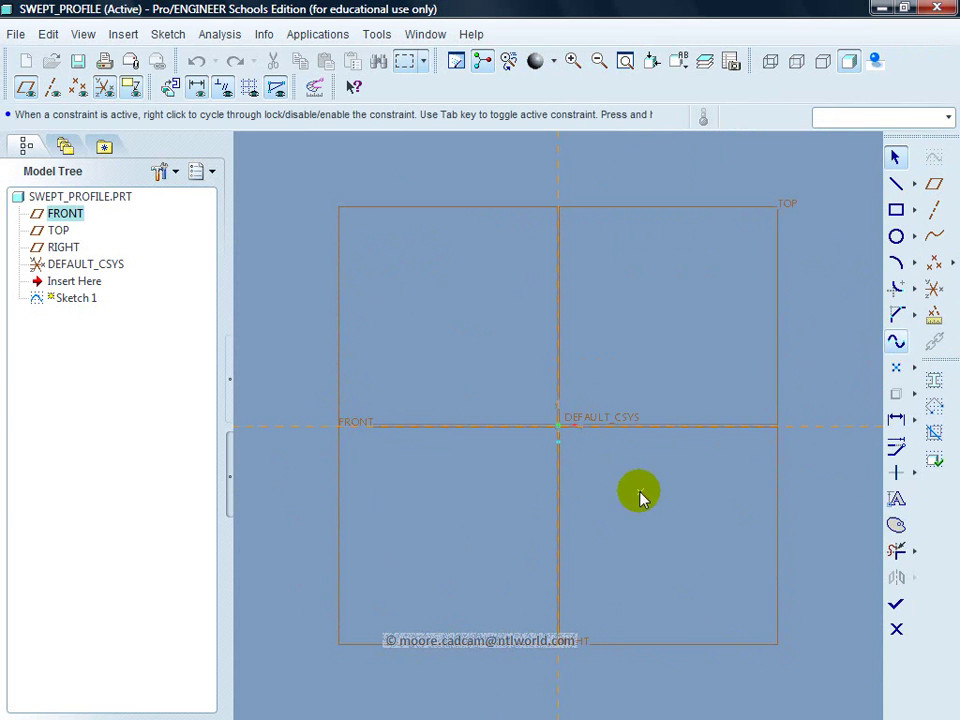
click(559, 428)
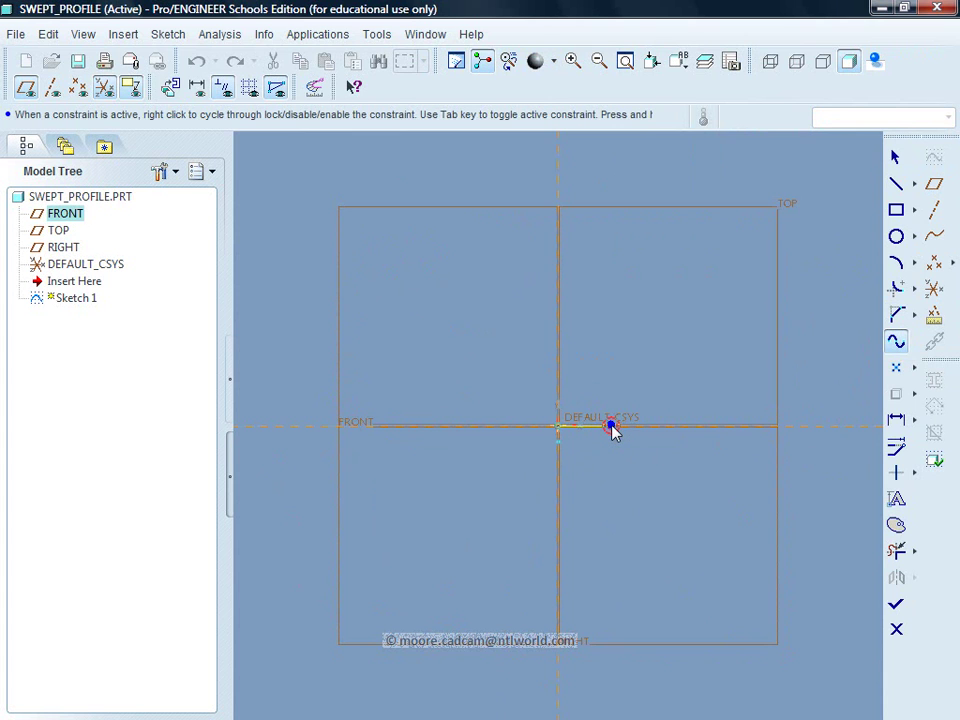
click(612, 428)
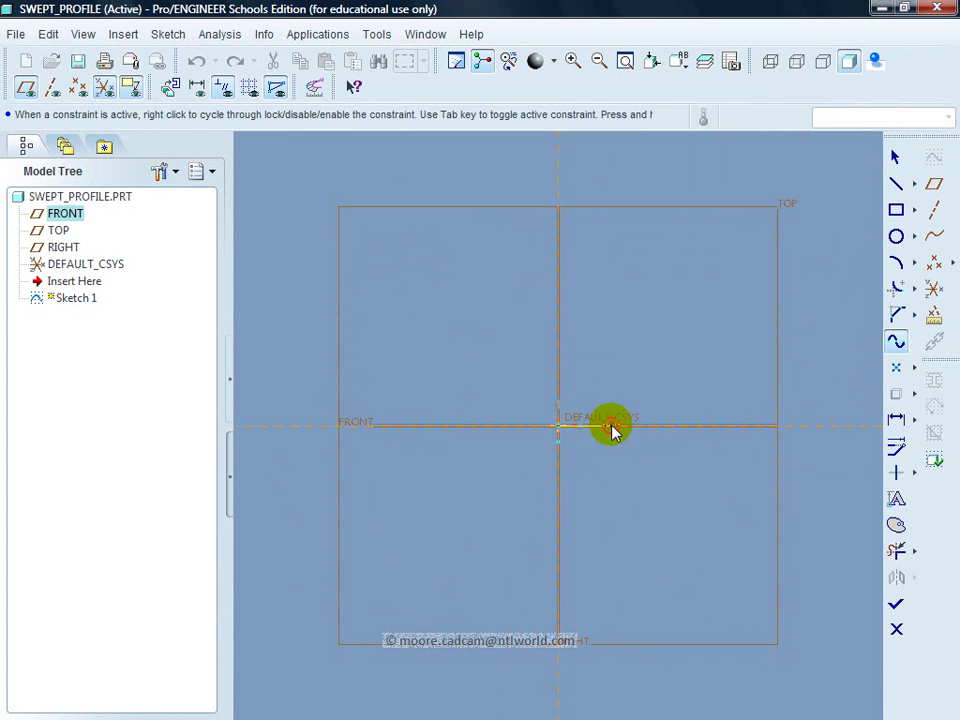
click(613, 427)
click(640, 401)
click(680, 347)
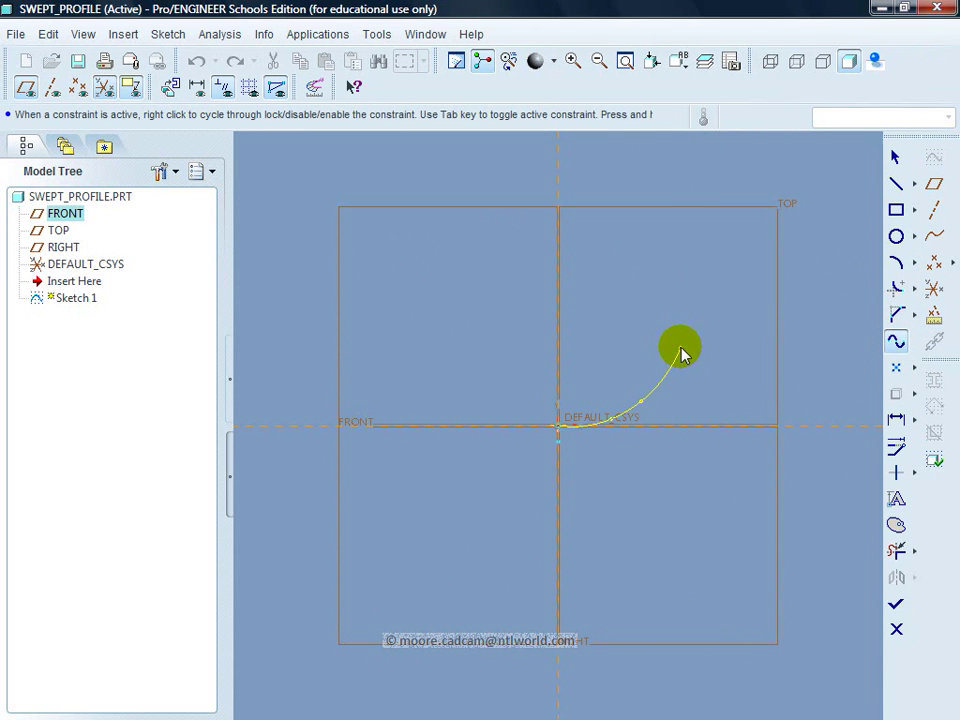
click(725, 272)
click(806, 244)
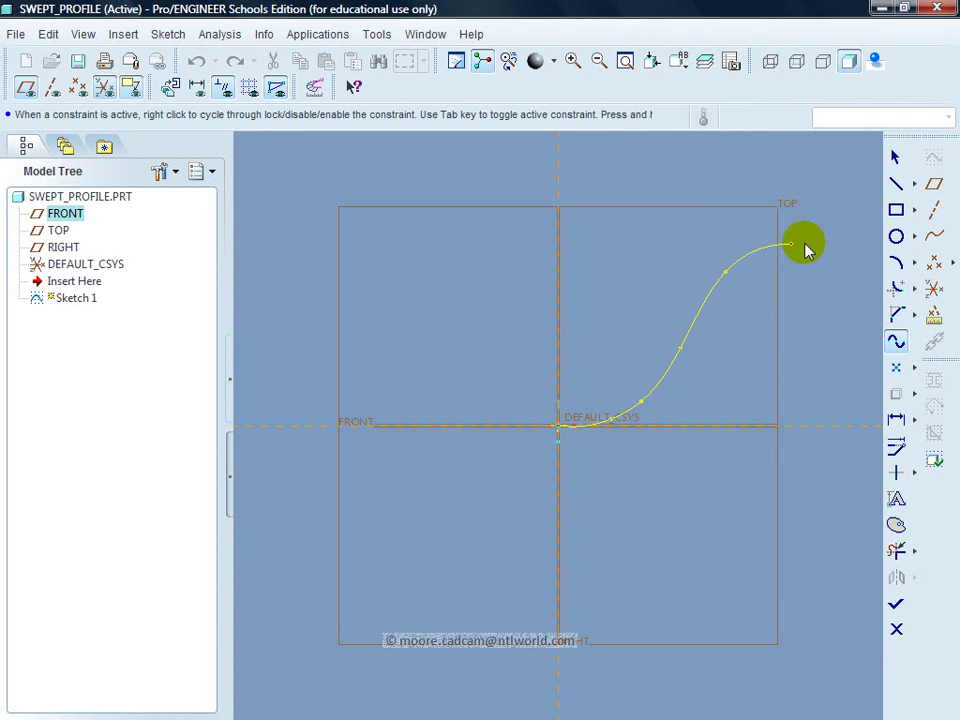
middle_click(808, 242)
click(816, 338)
click(812, 336)
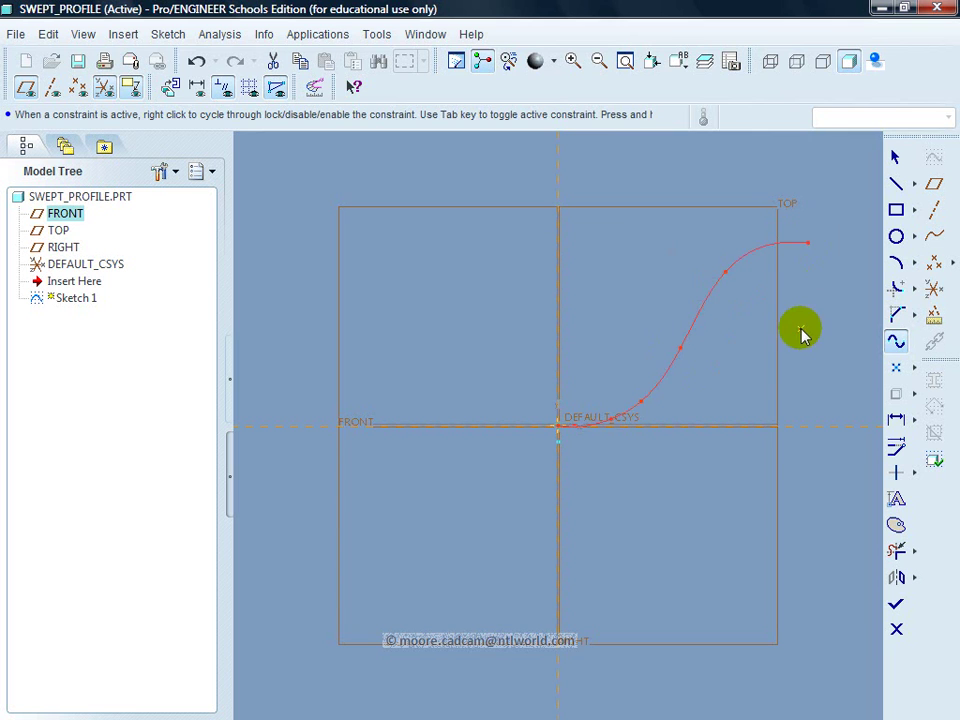
- Finish Sketch 1 and show the part in the TRIMETRIC view
click(896, 608)
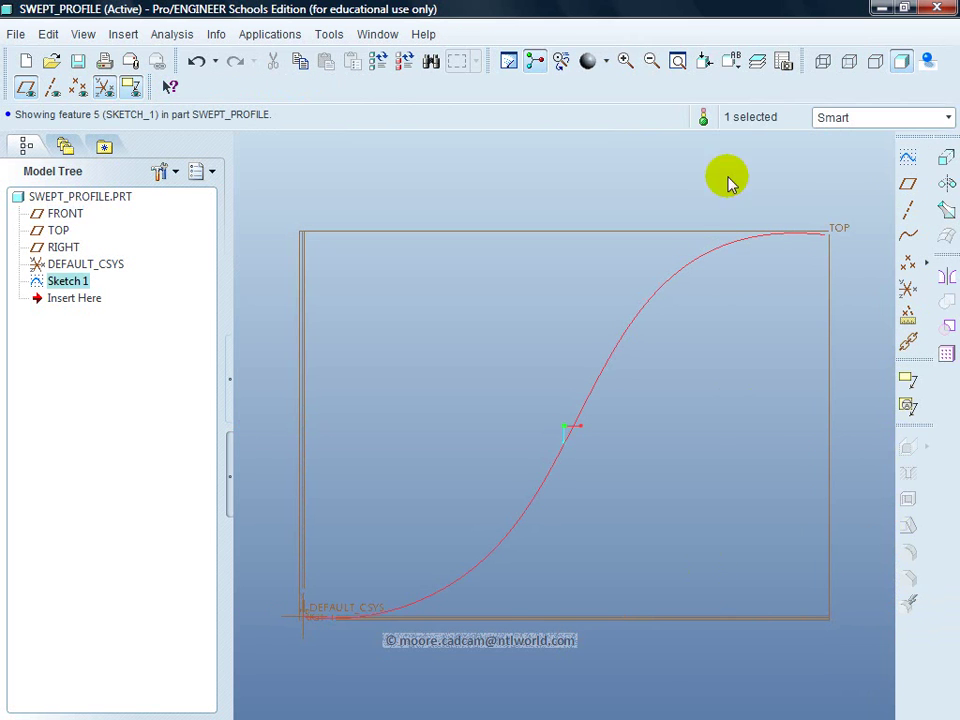
click(731, 61)
click(772, 235)
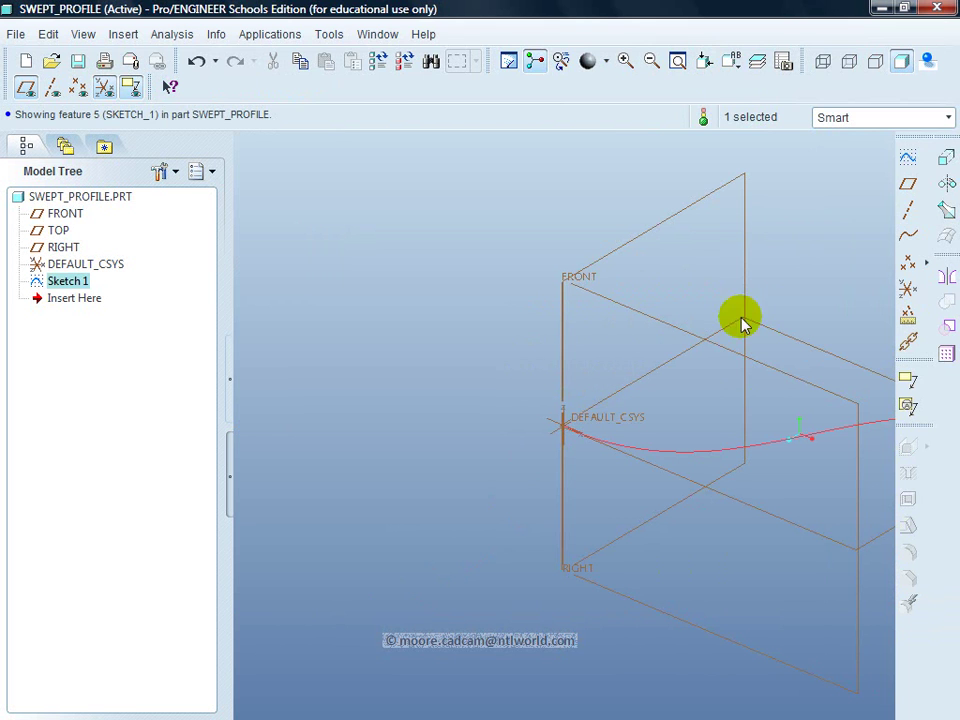
- Start Sketch 2 on the FRONT plane with a flipped viewing direction, panning for room
click(908, 158)
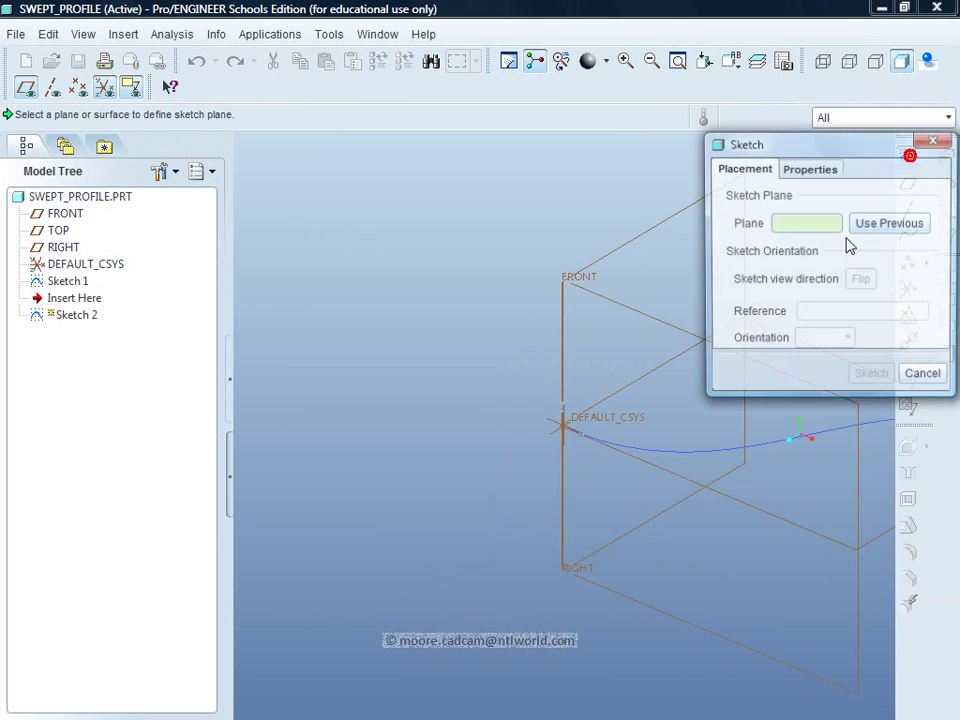
click(655, 315)
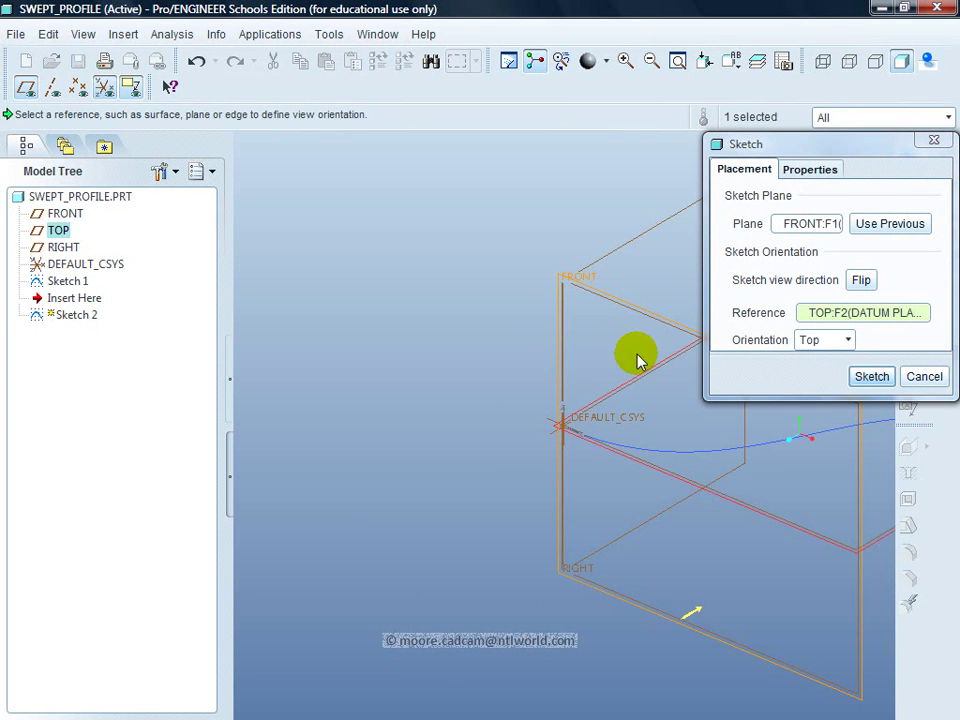
click(695, 613)
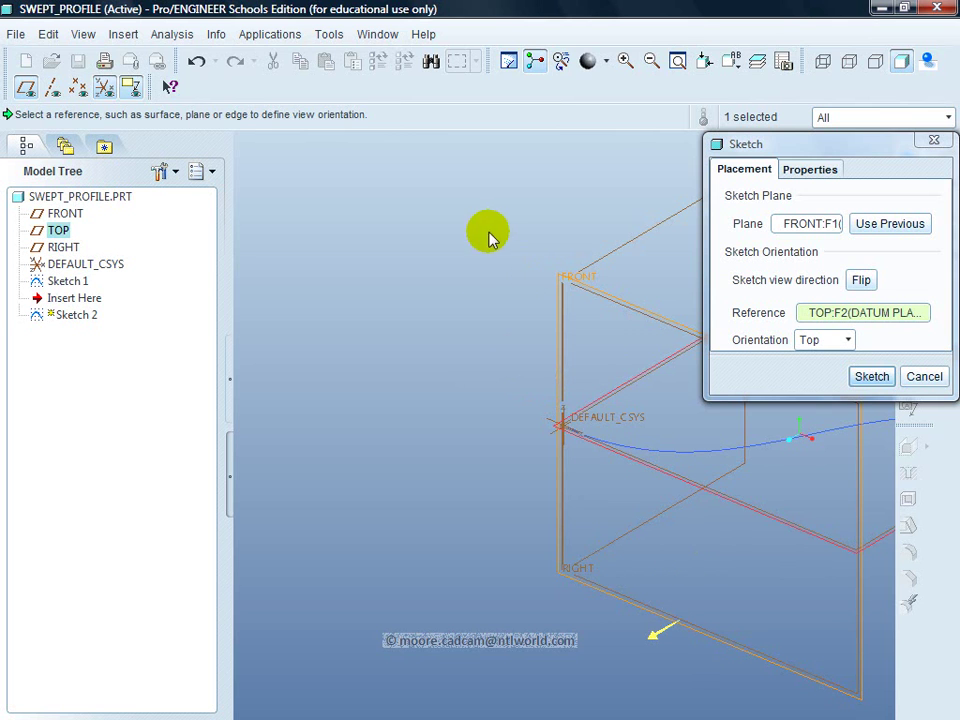
click(871, 377)
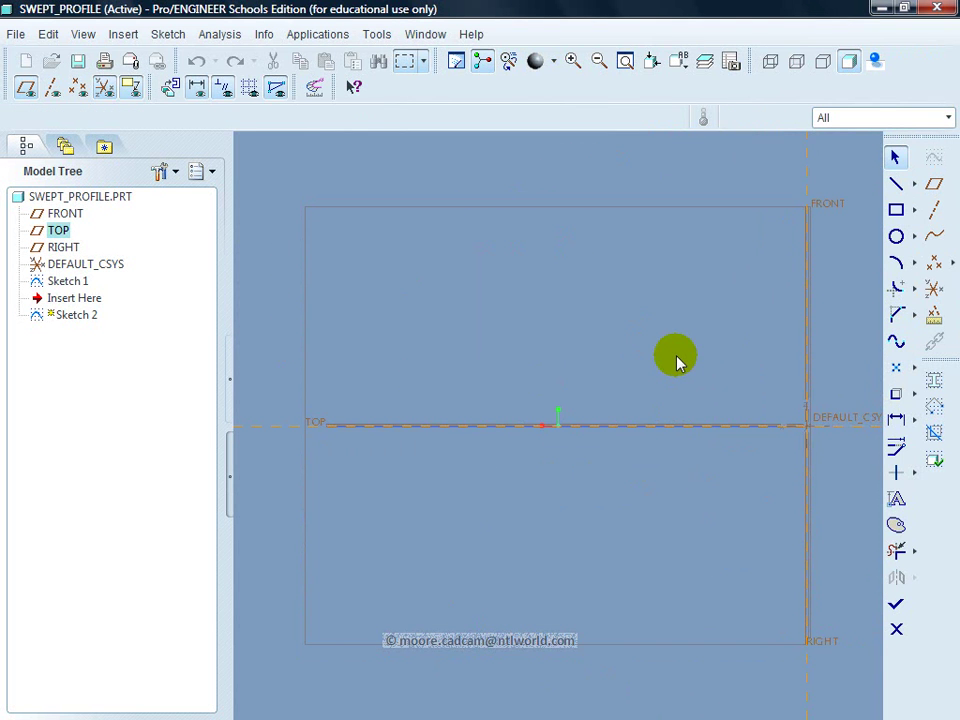
mouse_move(676, 353)
shift+middle_down()
mouse_move(677, 343)
mouse_move(583, 326)
mouse_move(480, 328)
mouse_move(311, 347)
mouse_move(315, 354)
shift+middle_up()
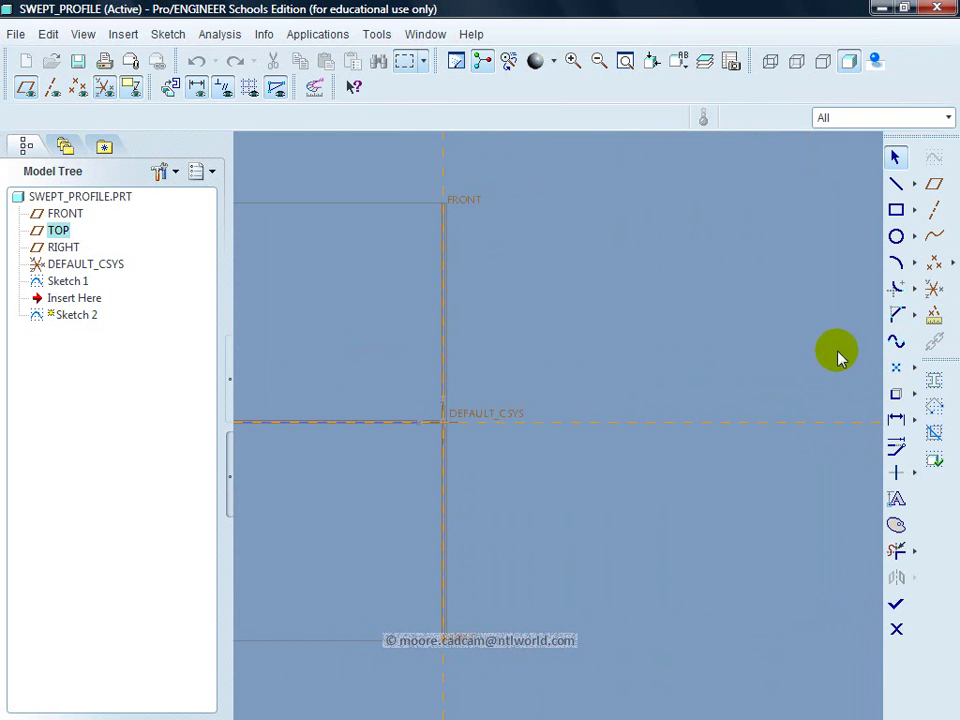
- Draw a spline from the origin rising to the upper right and hooking back down
click(896, 341)
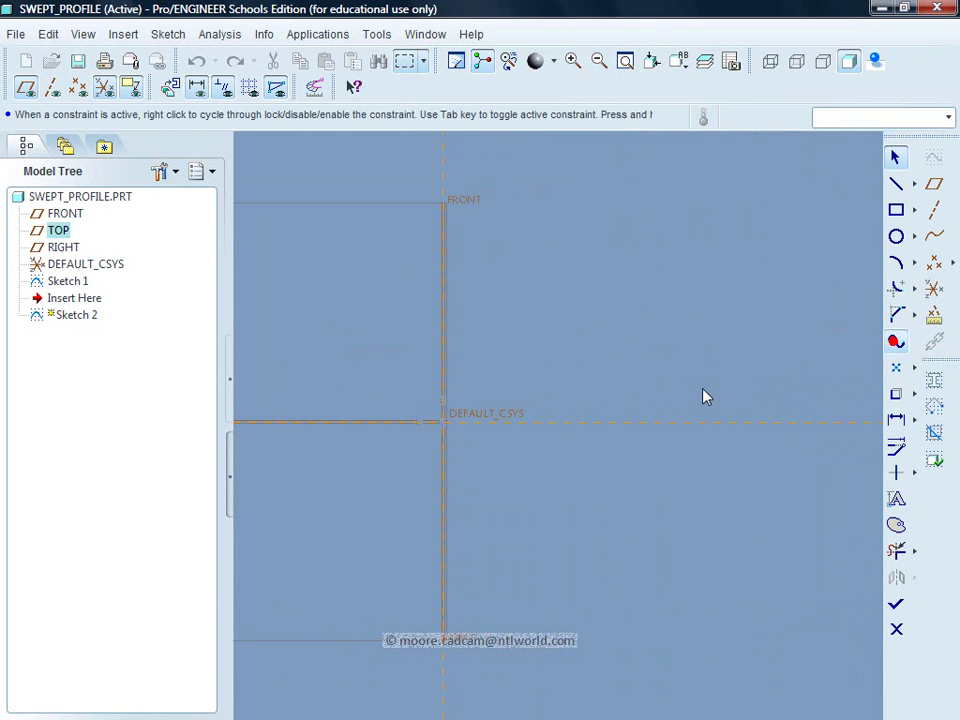
click(443, 425)
click(509, 424)
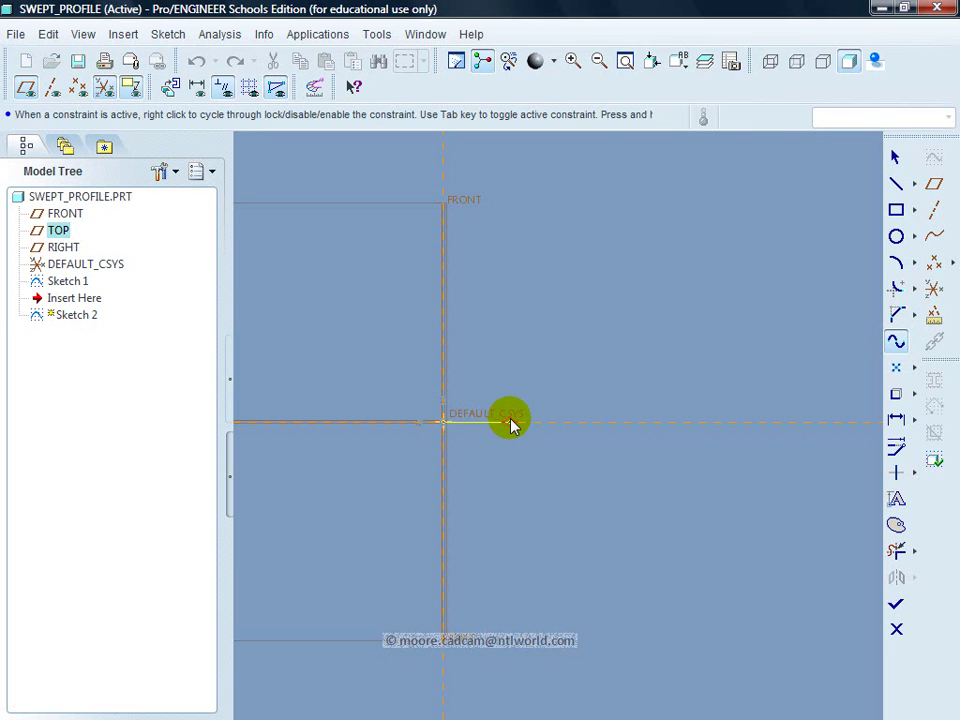
middle_click(511, 426)
drag(521, 416, 577, 357)
click(579, 356)
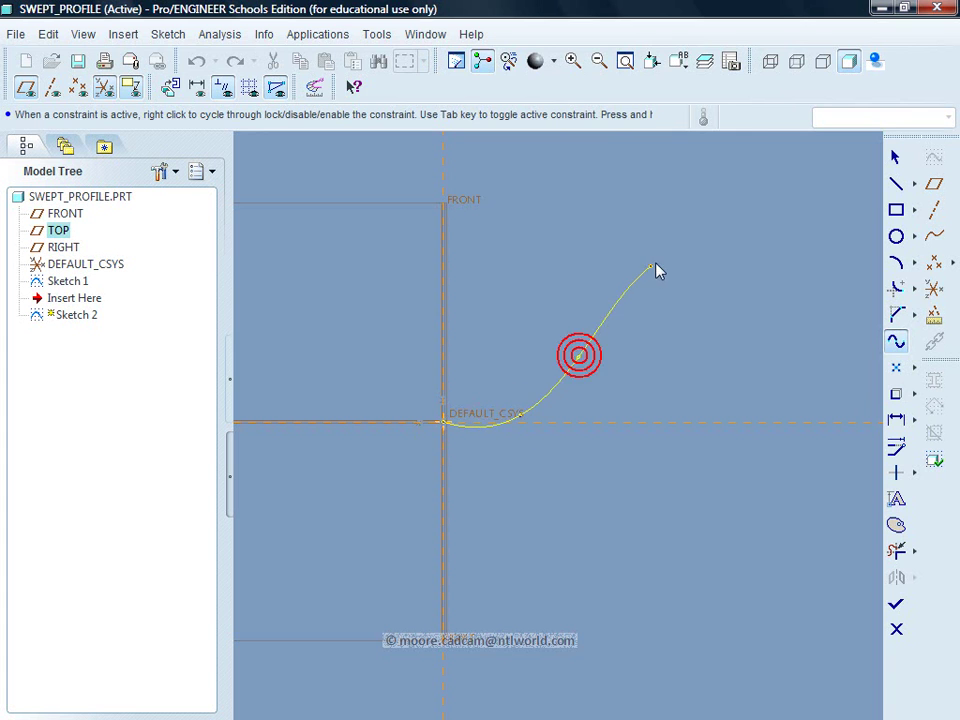
click(660, 260)
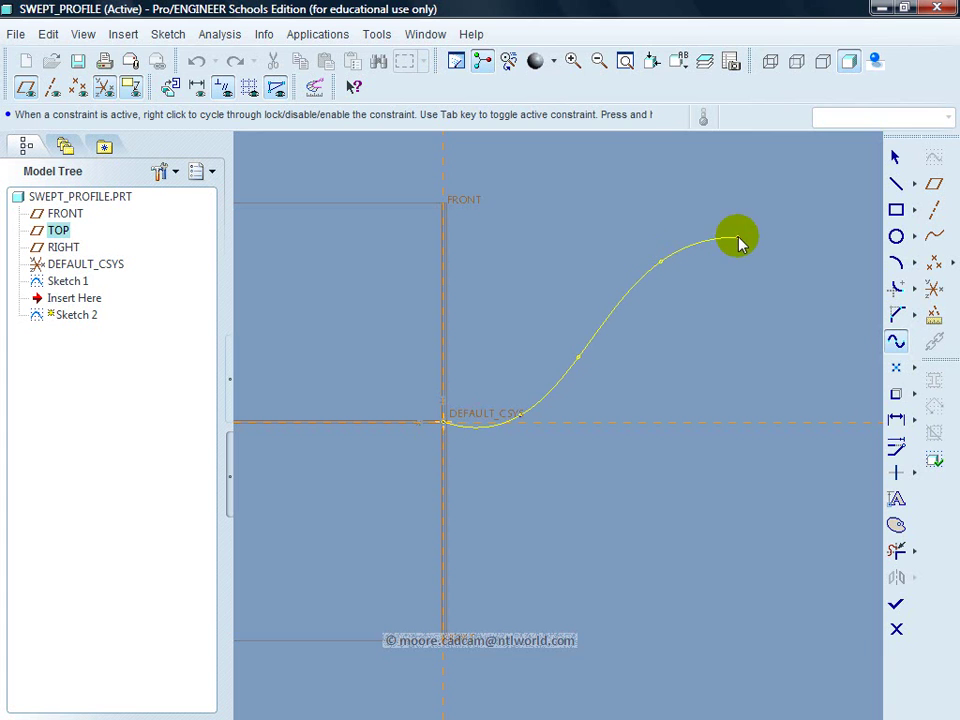
click(738, 243)
drag(748, 272, 764, 330)
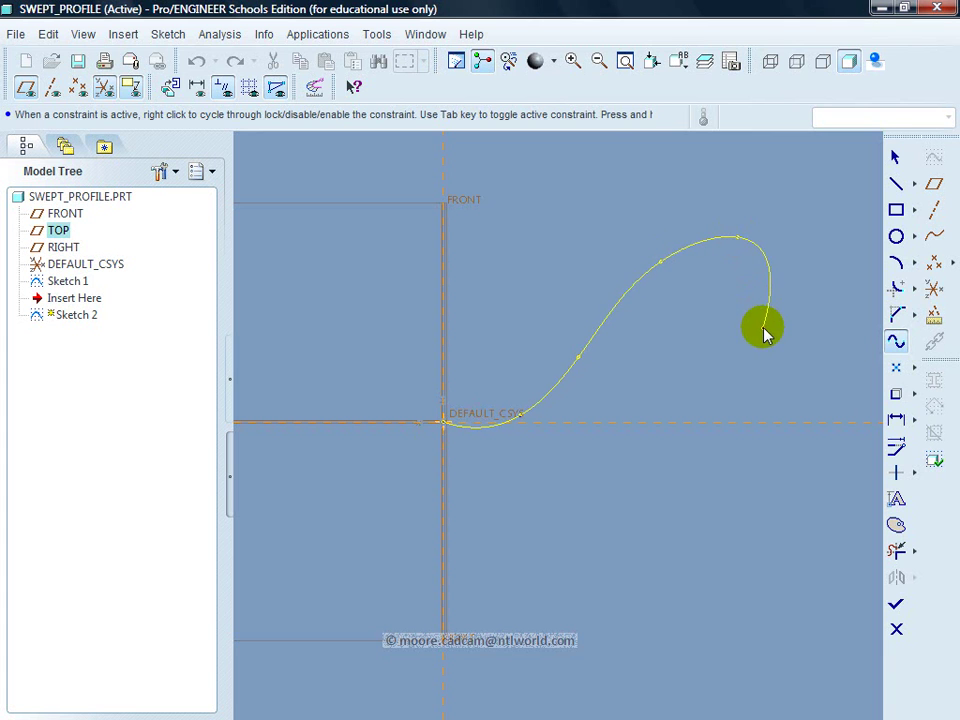
middle_click(765, 334)
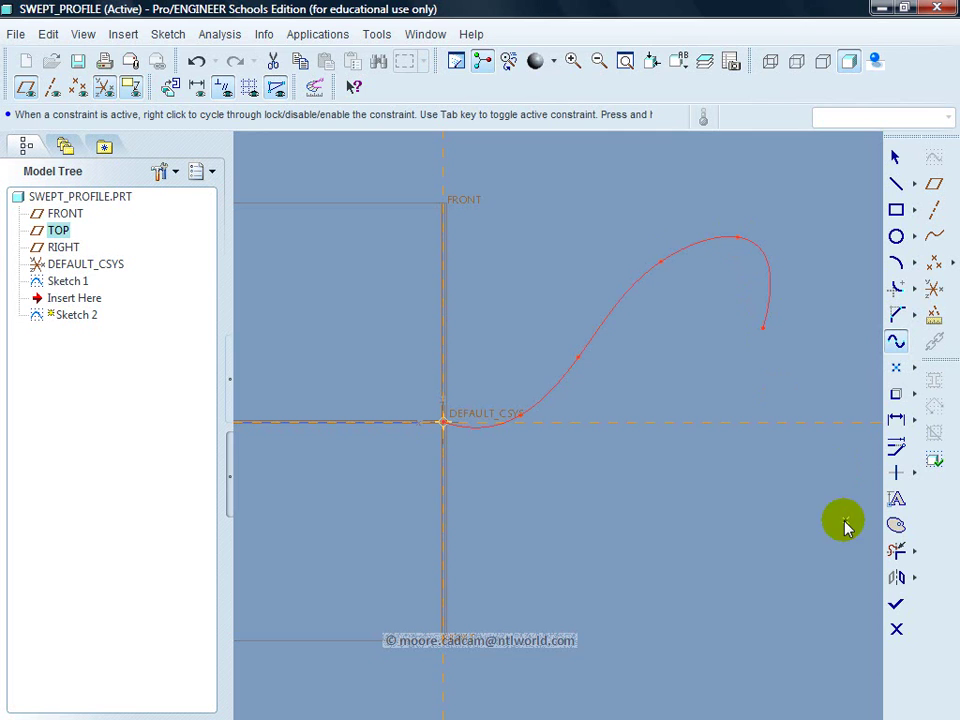
- Finish Sketch 2, then show both splines in TRIMETRIC view, refit to the window
click(896, 606)
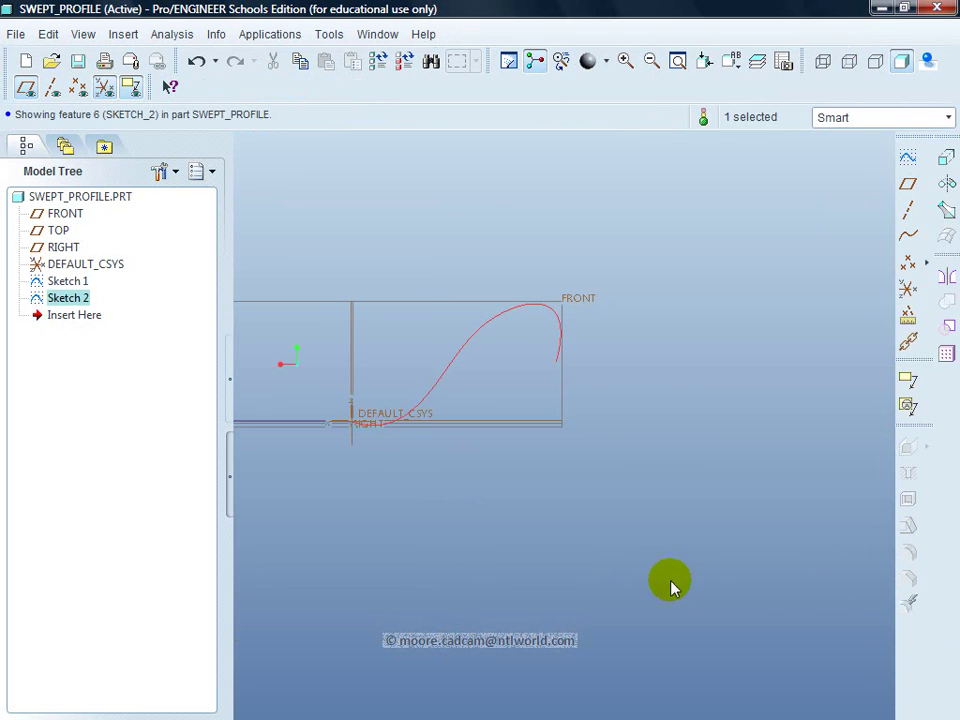
click(729, 61)
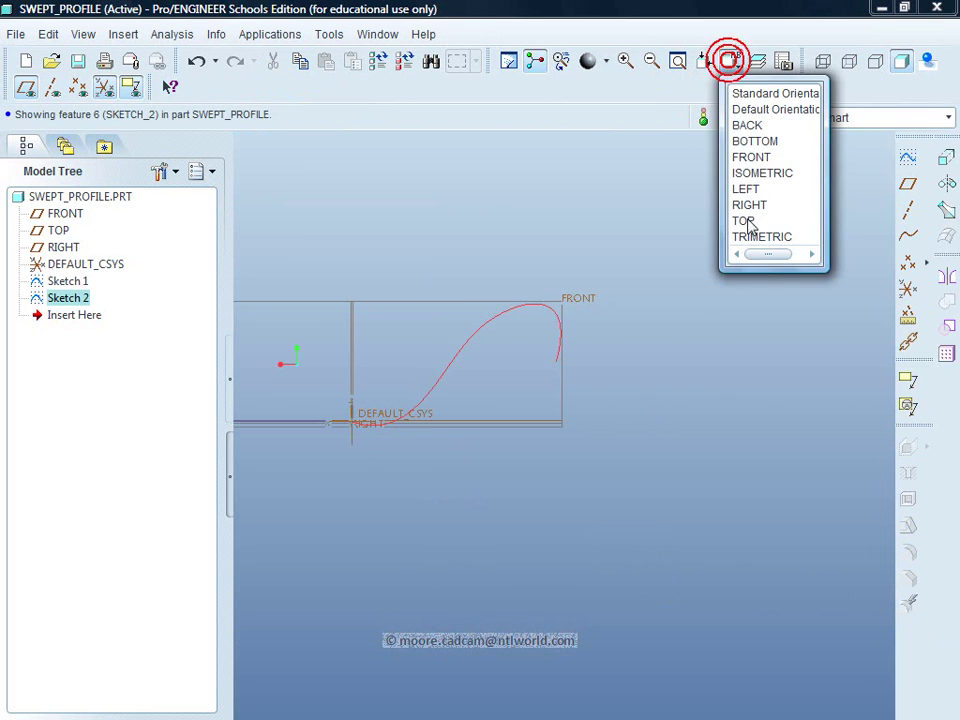
click(757, 235)
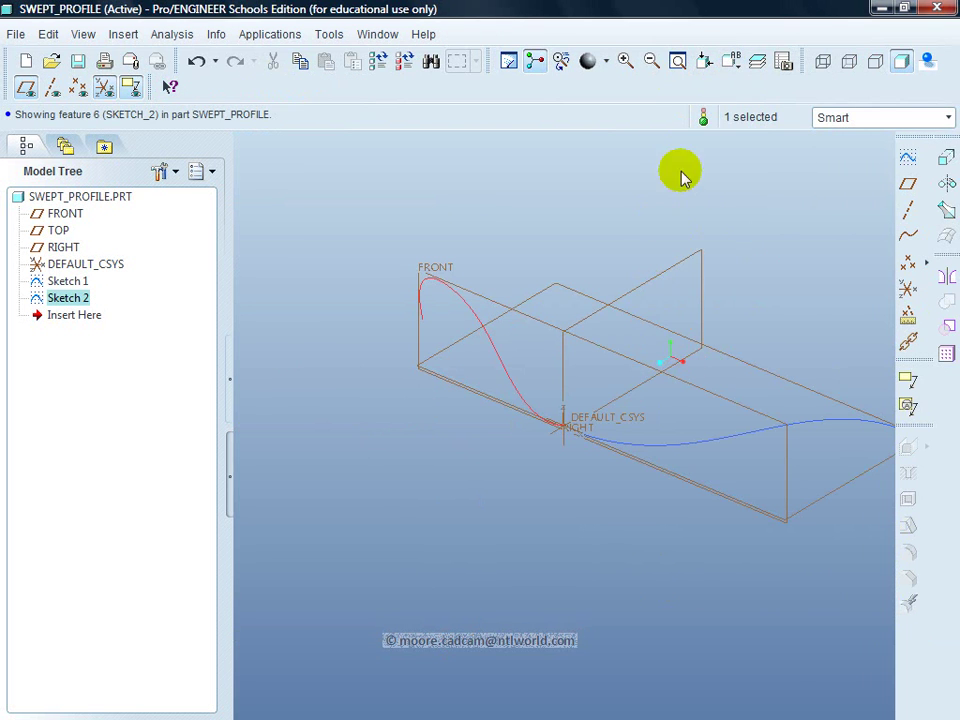
click(679, 63)
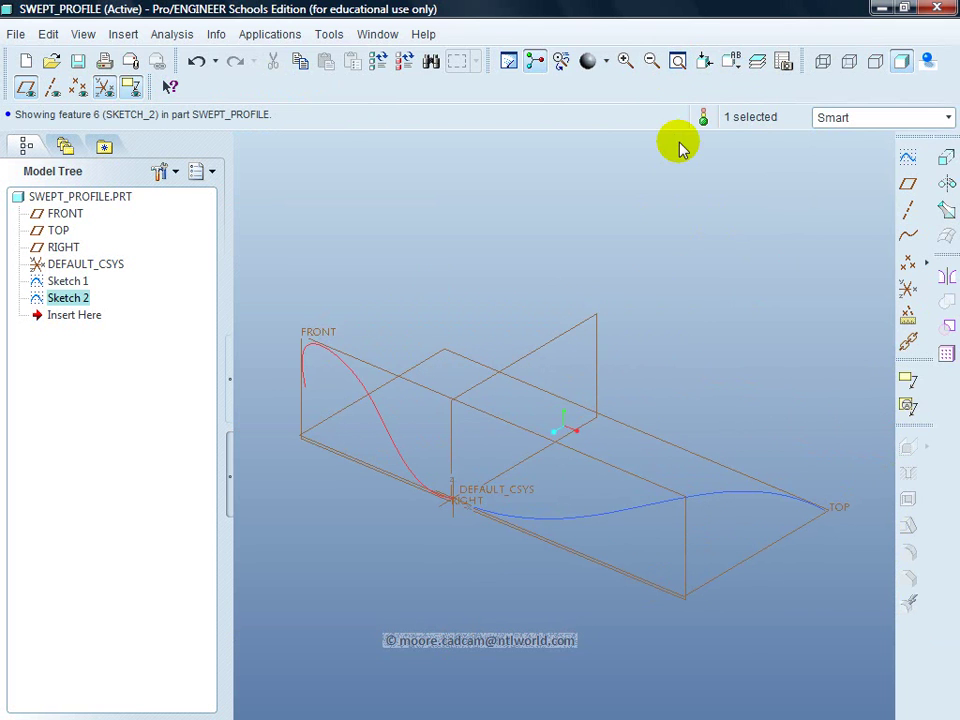
- Start a Sweep > Protrusion using the TOP and FRONT splines as trajectory, accepting the start direction
click(121, 36)
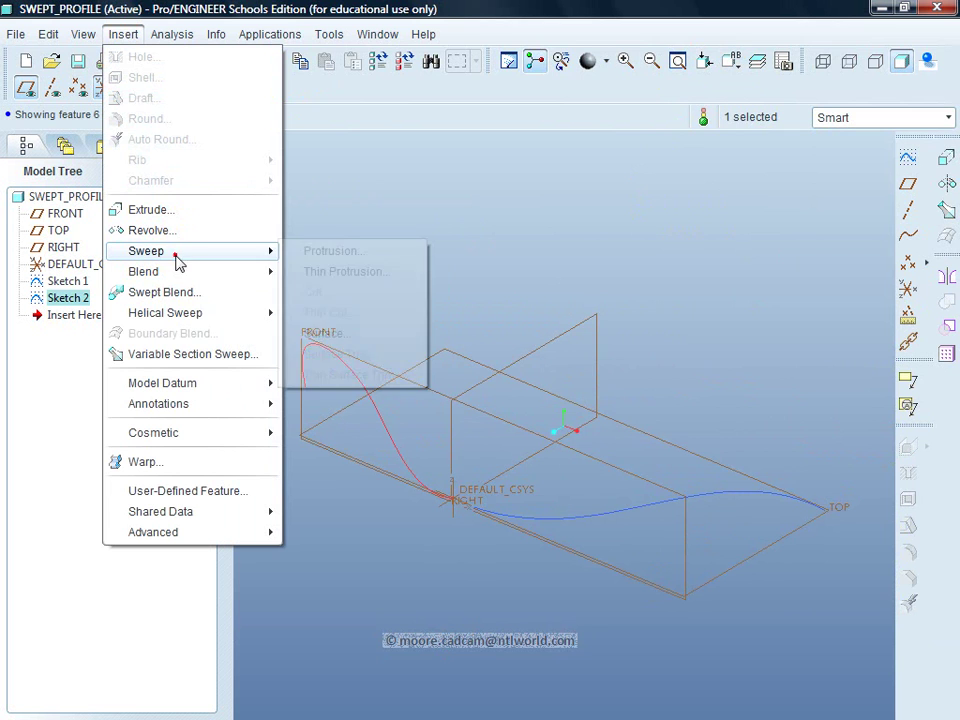
click(176, 252)
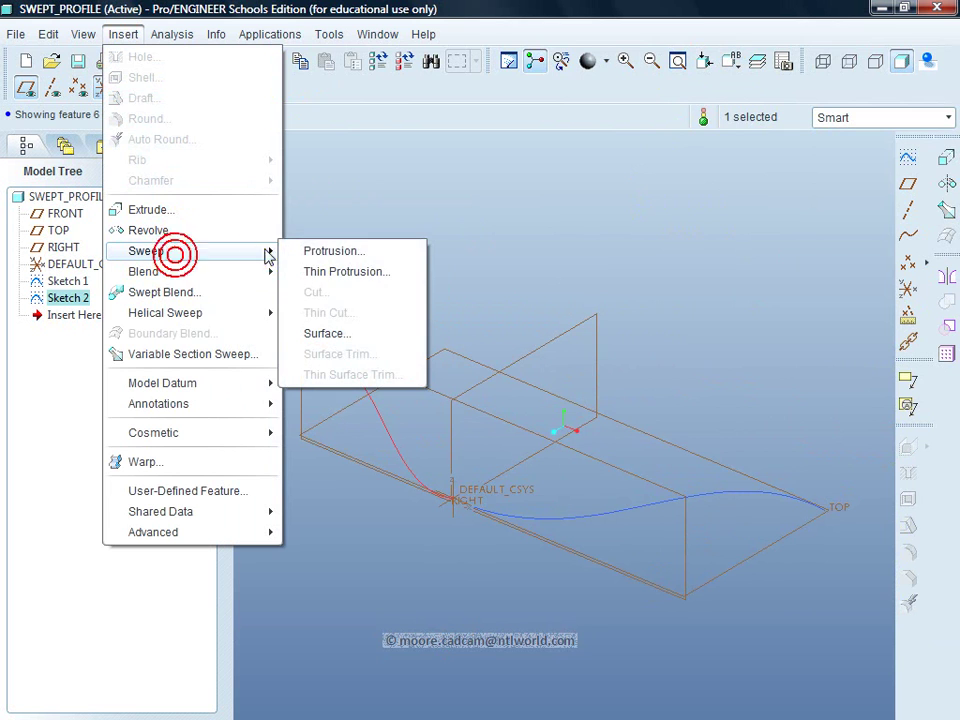
click(316, 252)
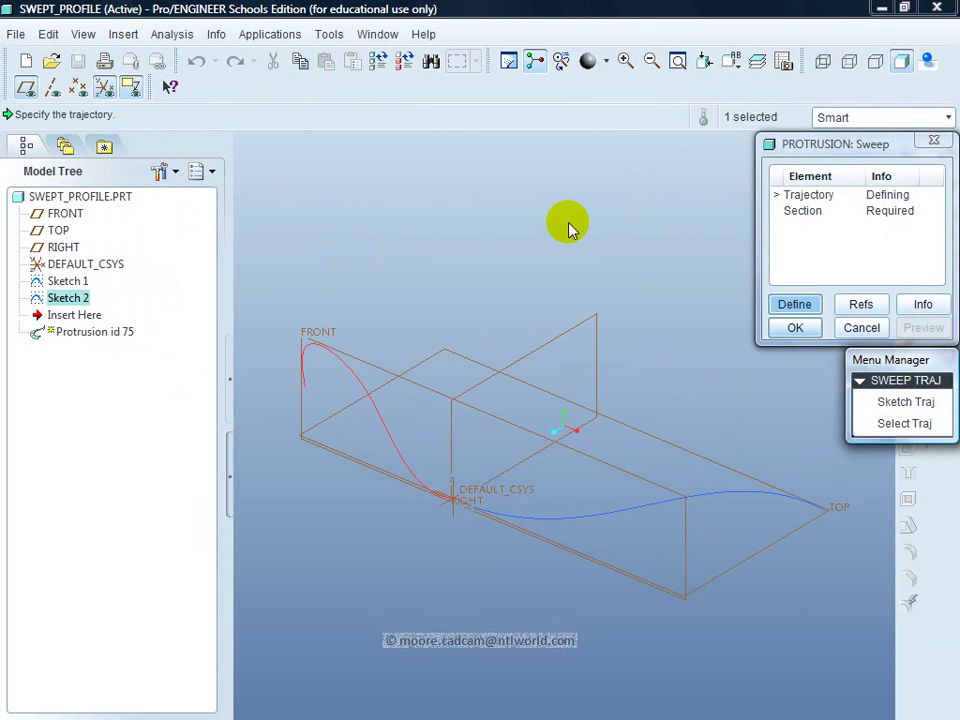
click(891, 426)
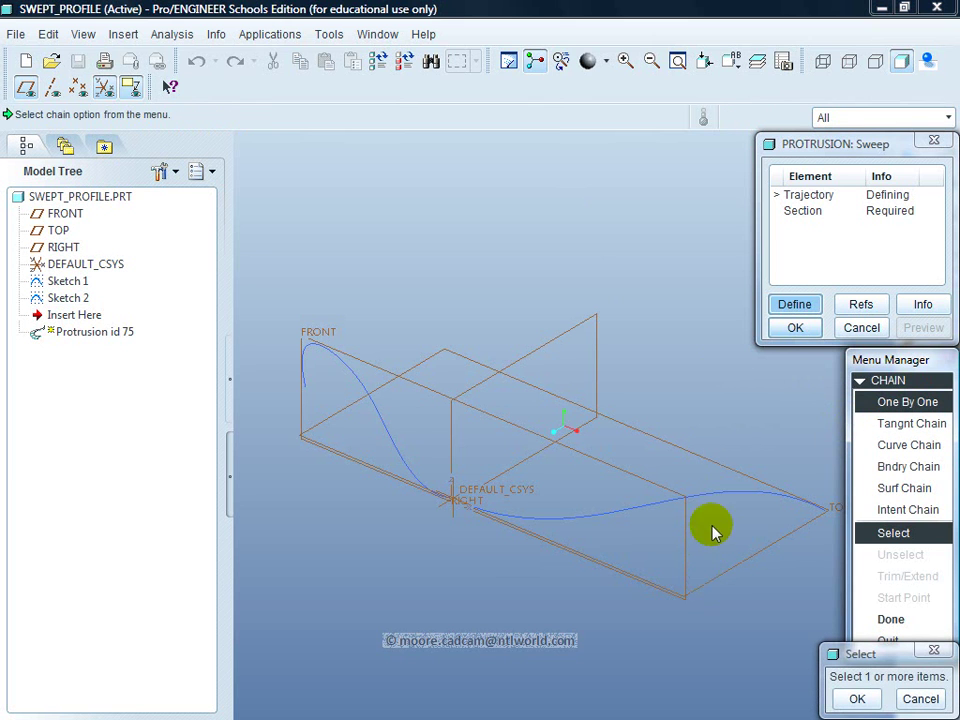
click(723, 490)
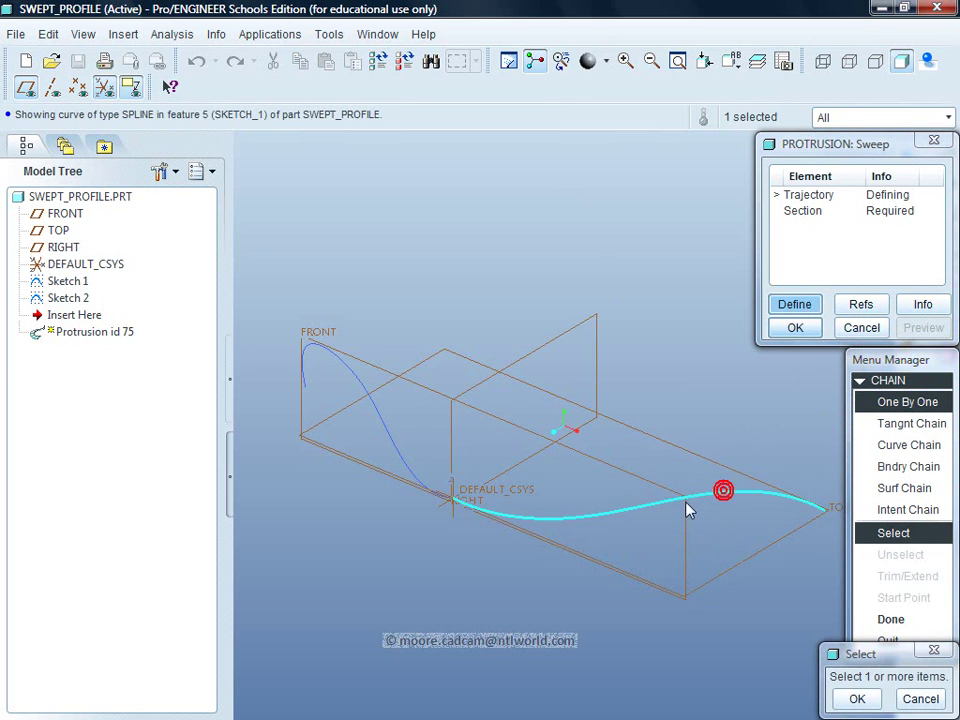
click(400, 452)
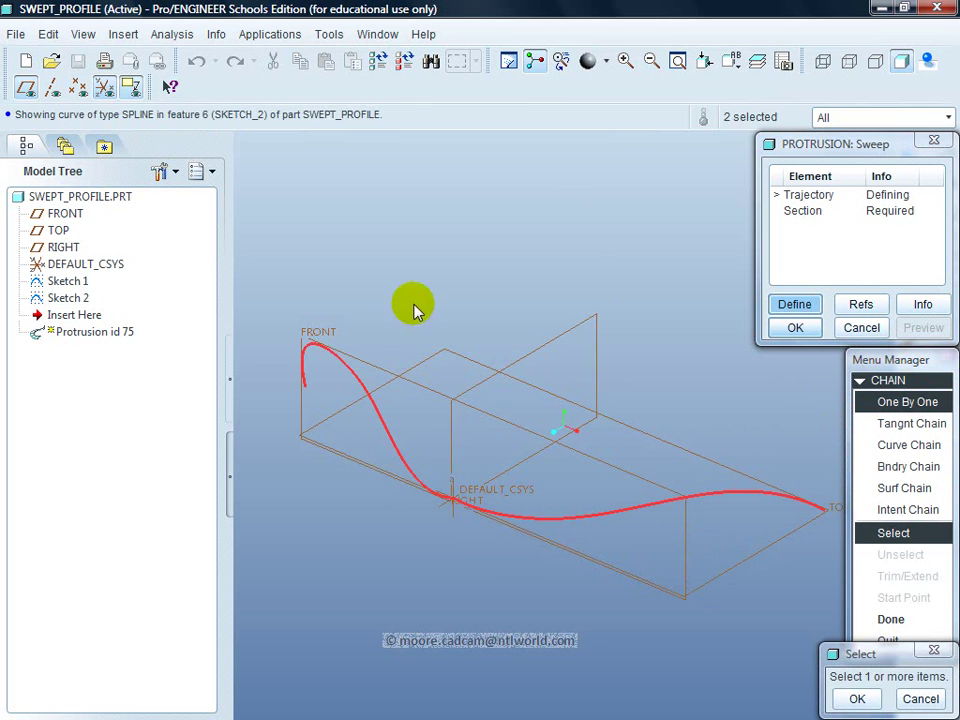
click(890, 620)
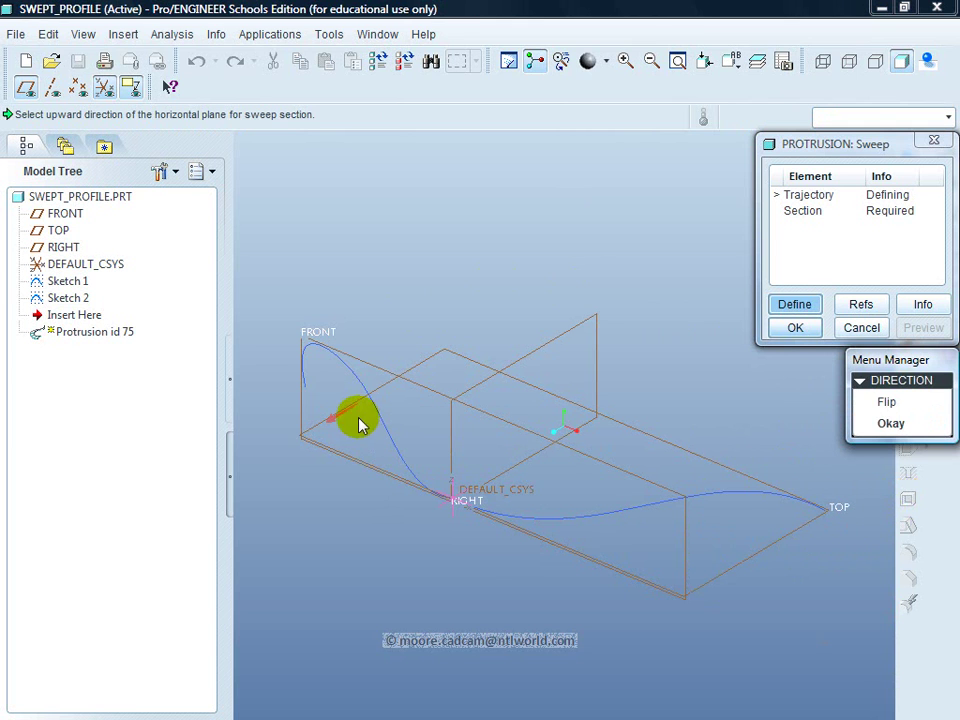
click(886, 423)
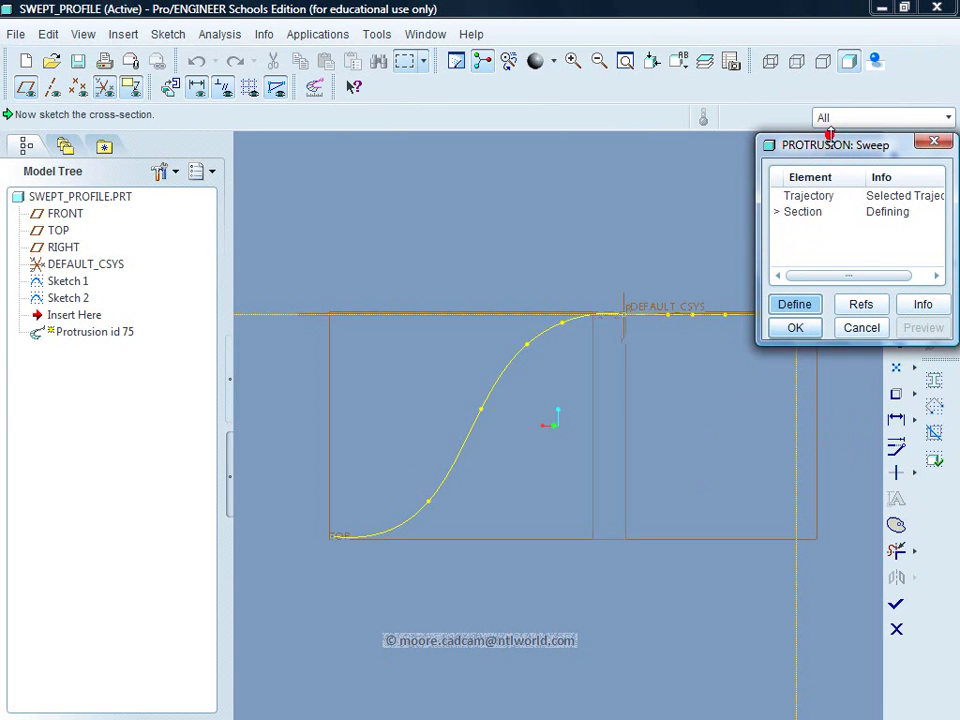
- Draw a small centre-point circle at the trajectory start, cancelling the extra circle
drag(836, 138, 445, 73)
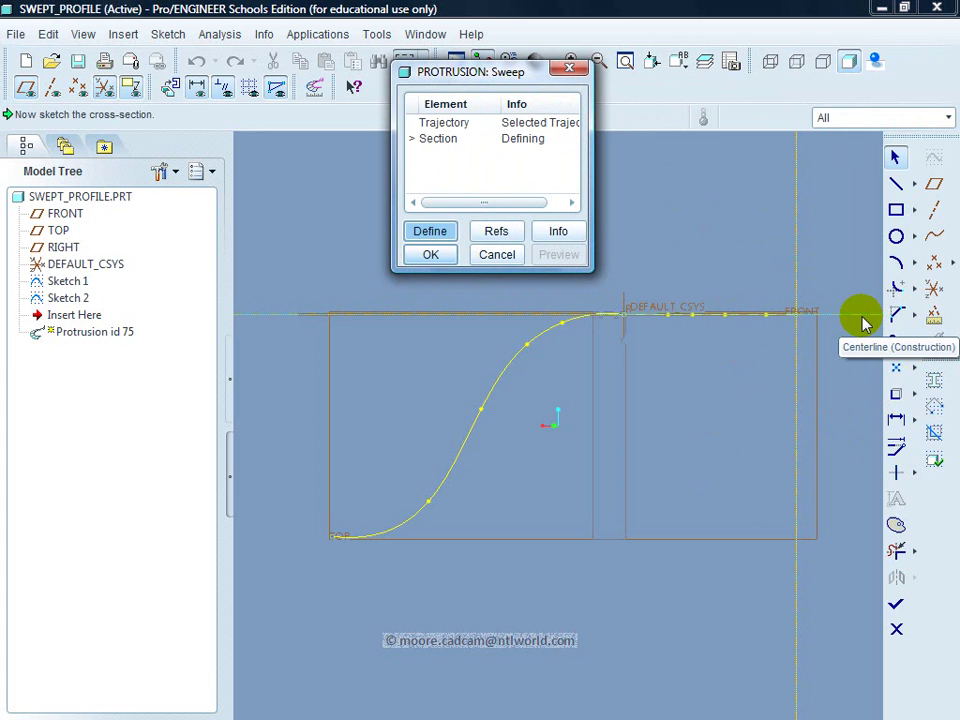
click(894, 236)
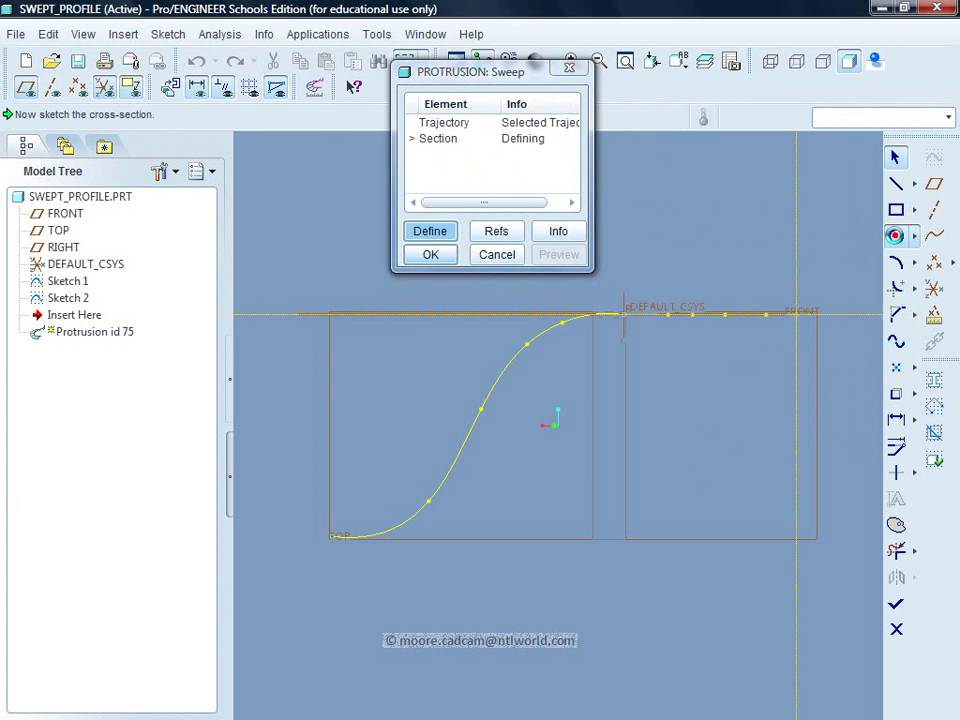
click(796, 316)
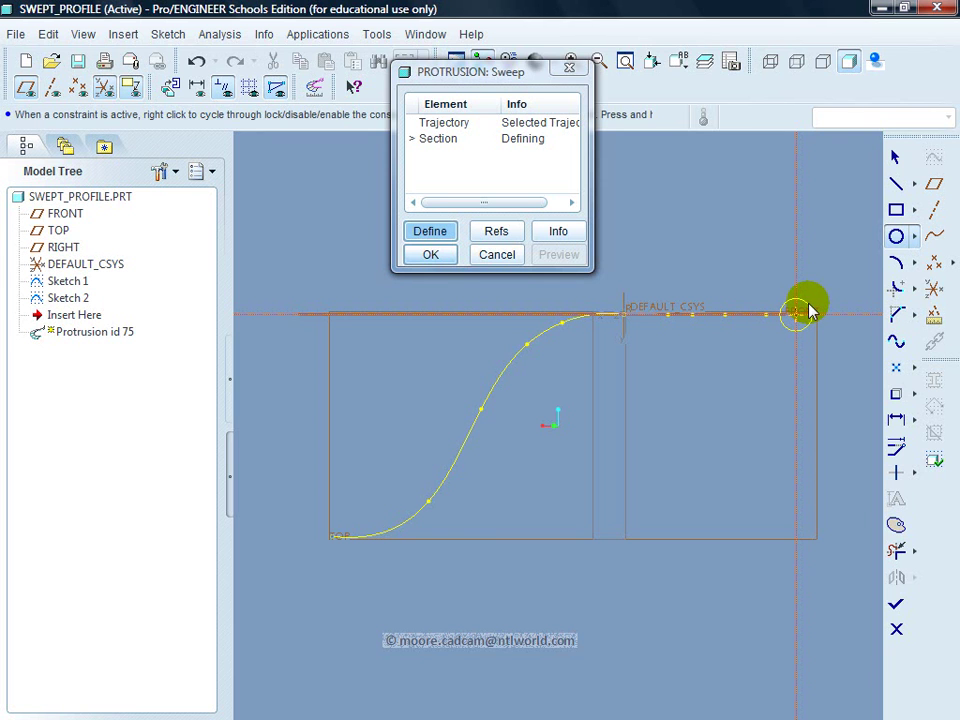
click(805, 313)
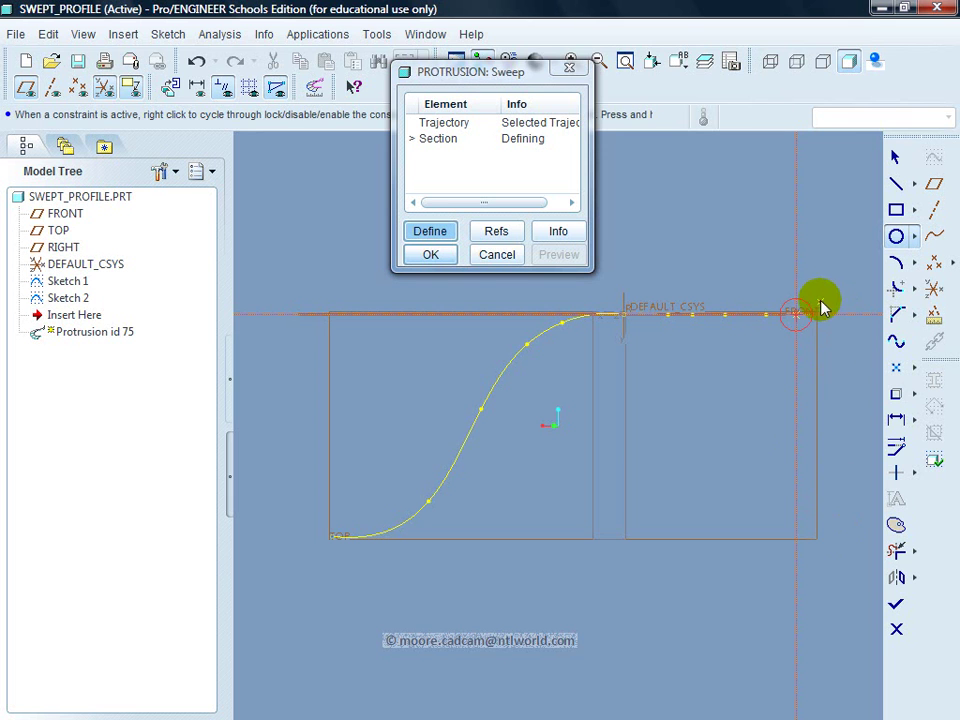
click(806, 315)
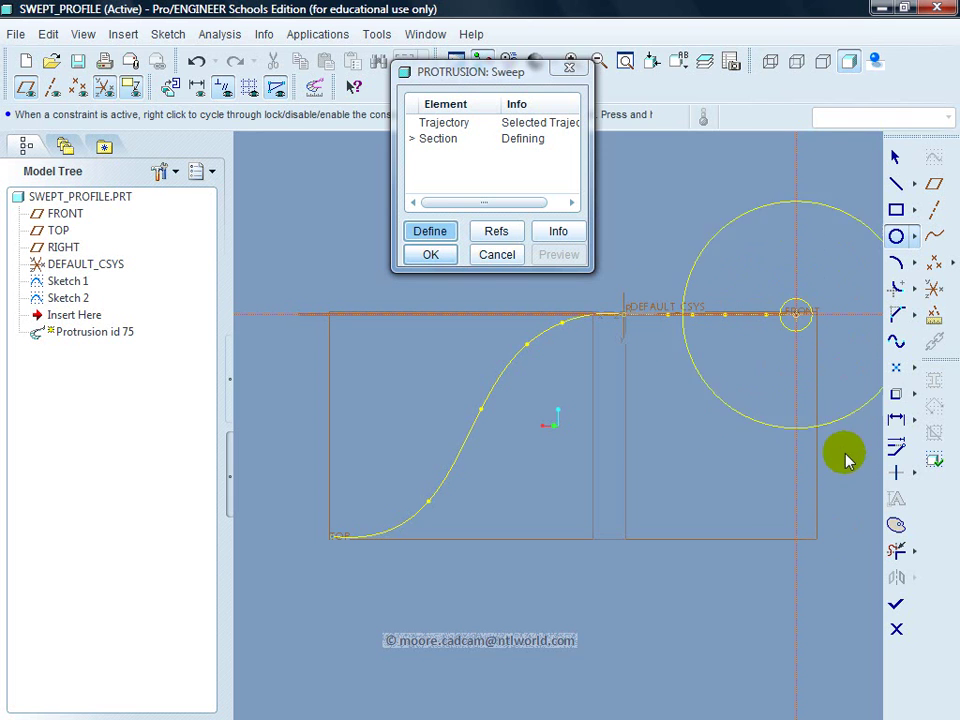
middle_click(823, 400)
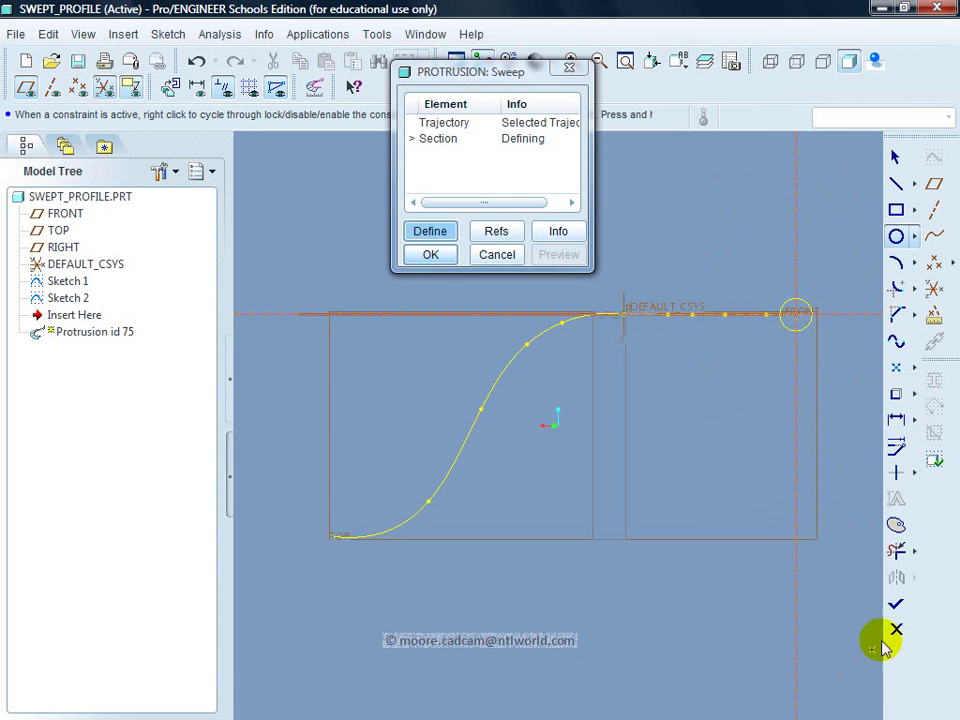
- Finish the cross-section sketch and refit the model in TRIMETRIC view
click(896, 604)
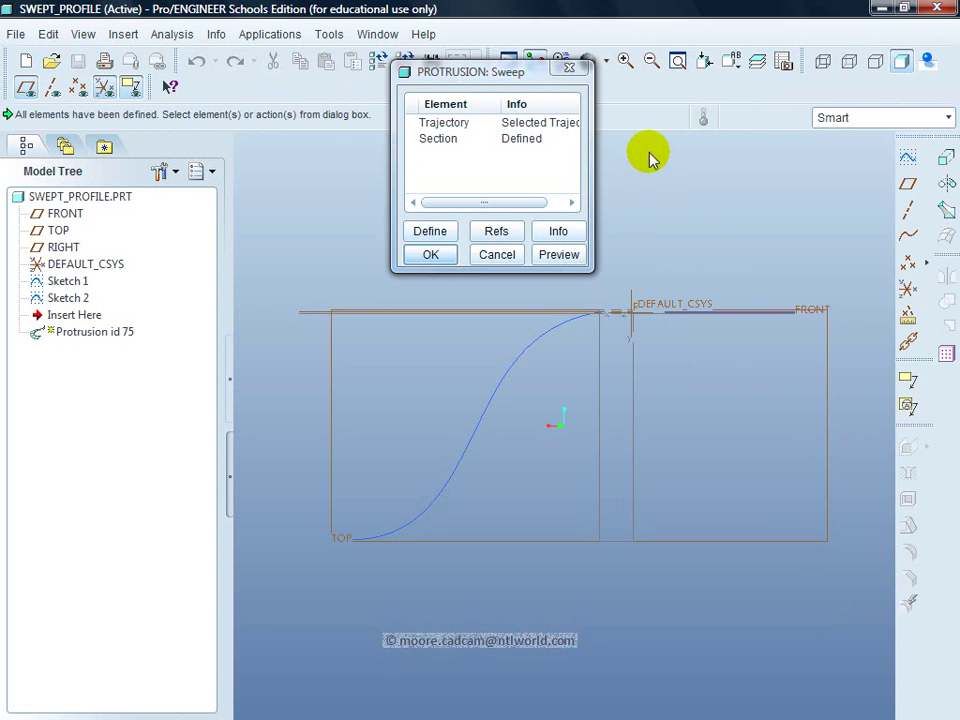
click(731, 62)
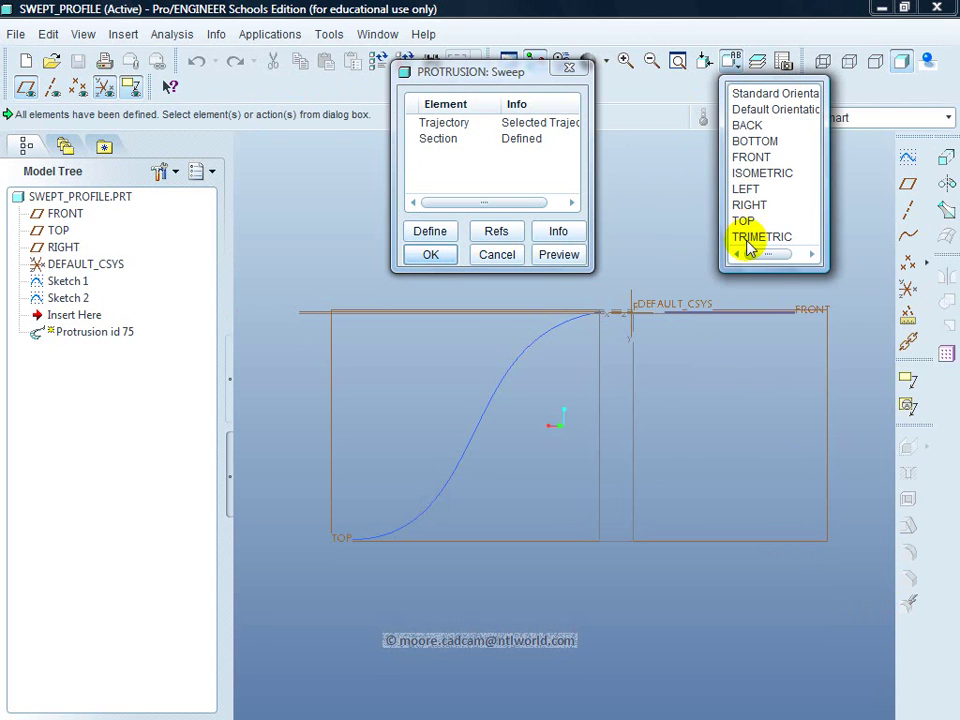
click(748, 237)
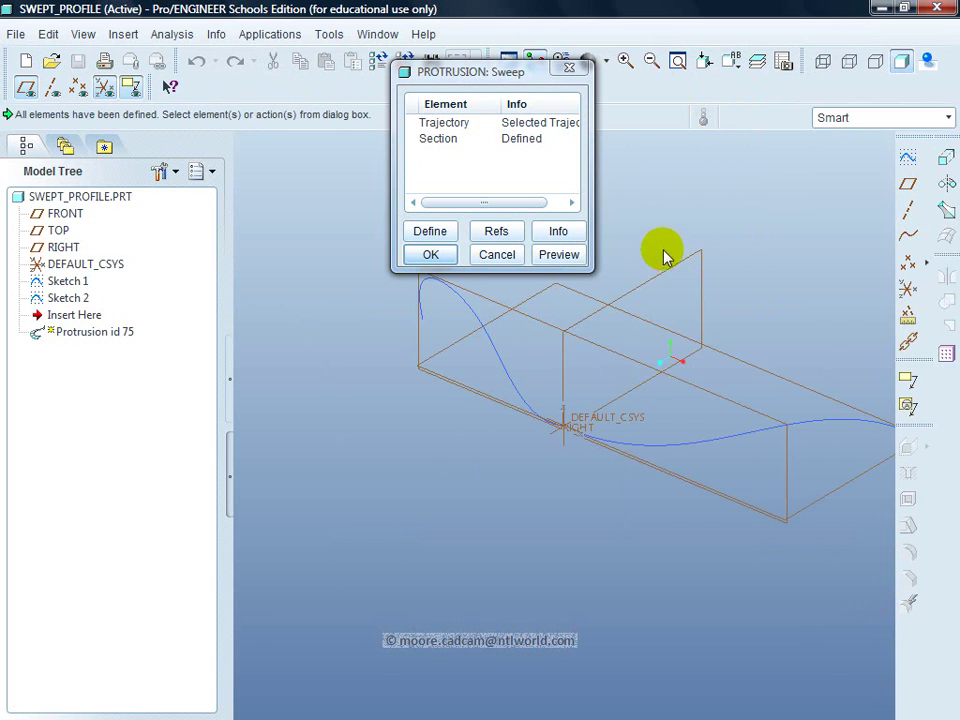
click(677, 62)
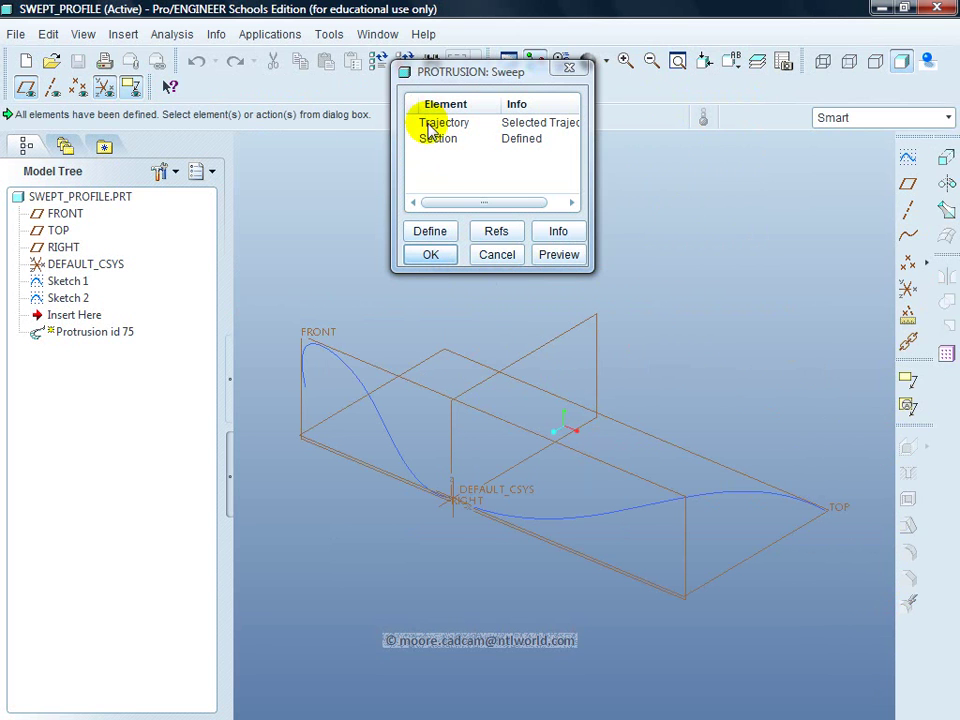
- Confirm the Protrusion: Sweep dialog with OK to create the solid bar
click(430, 256)
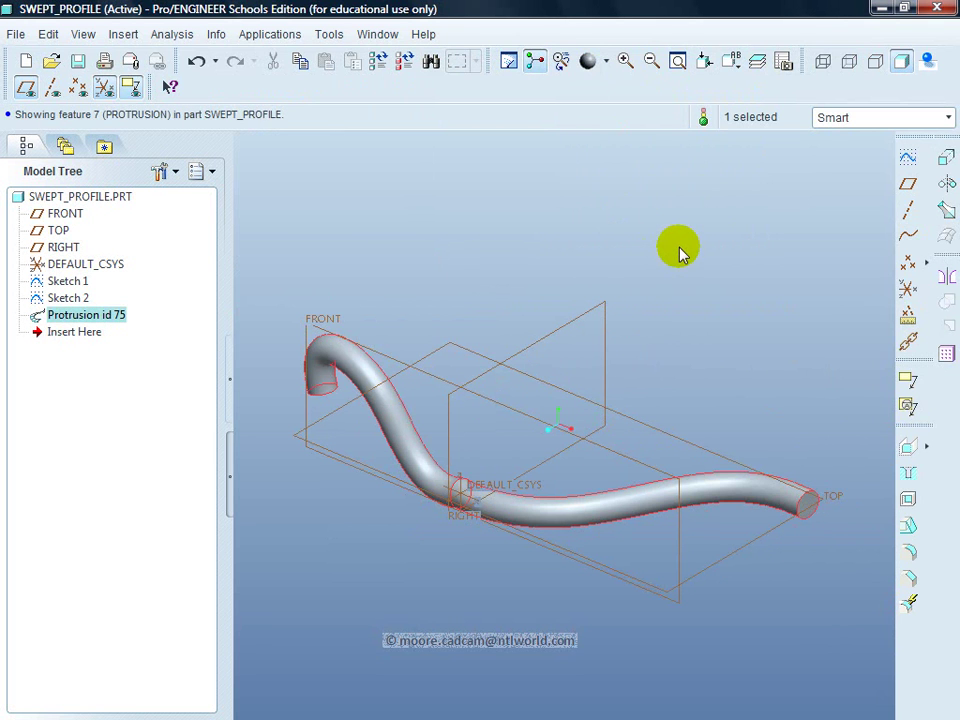